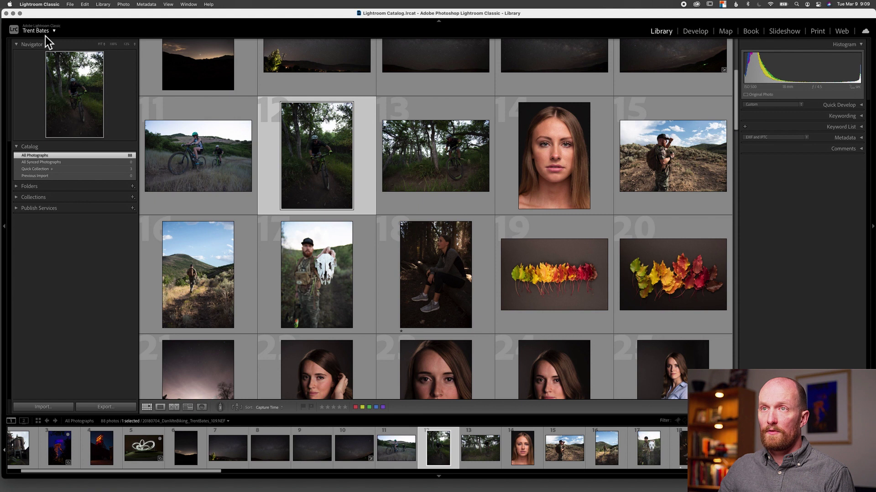
Expand the Folders list and collapse the 2021 folder so only the year folders are listed
click(18, 188)
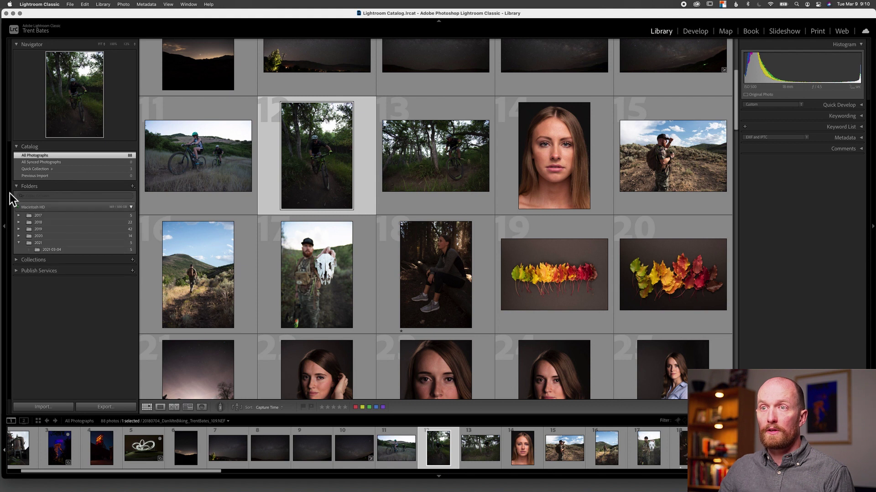
click(18, 243)
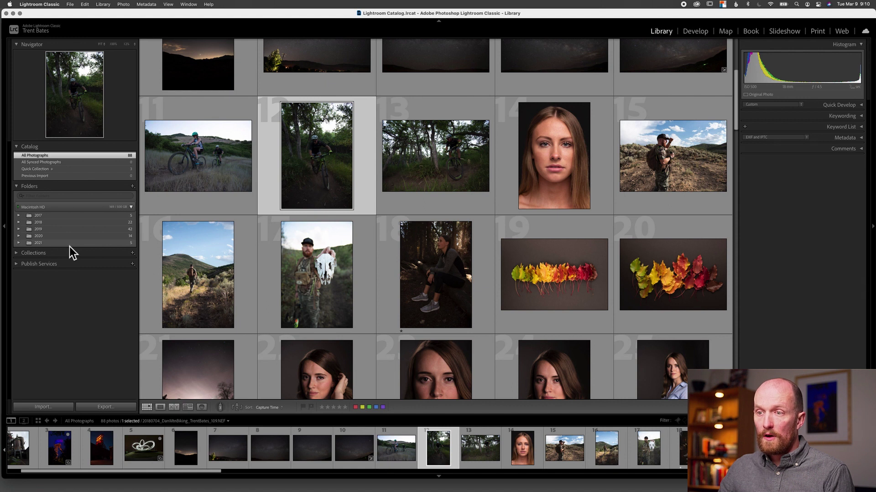
Switch to Finder and browse RAW Images to 2020, 2020-01-13, previewing both NEF files there
key(super+Tab)
key(super+Tab)
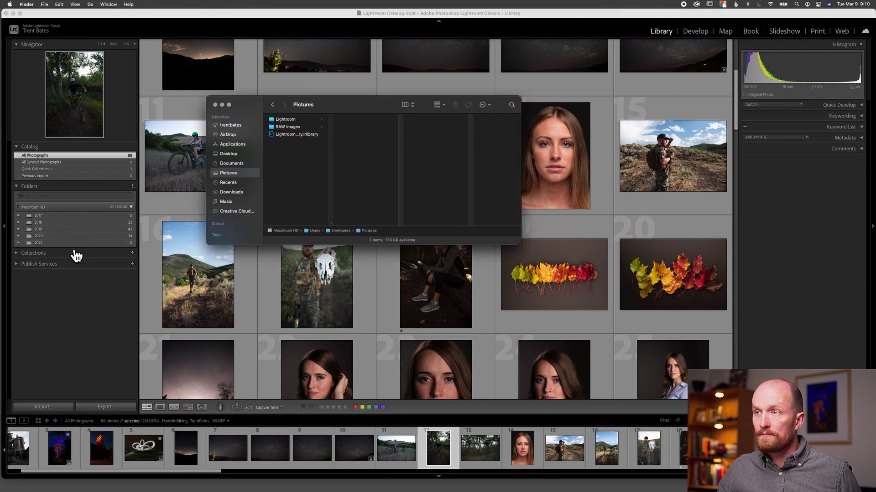
click(290, 129)
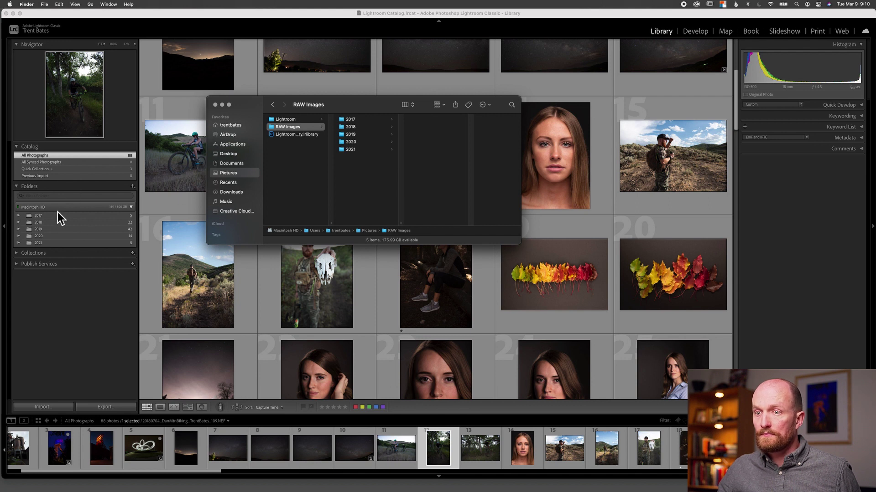
click(359, 143)
click(433, 120)
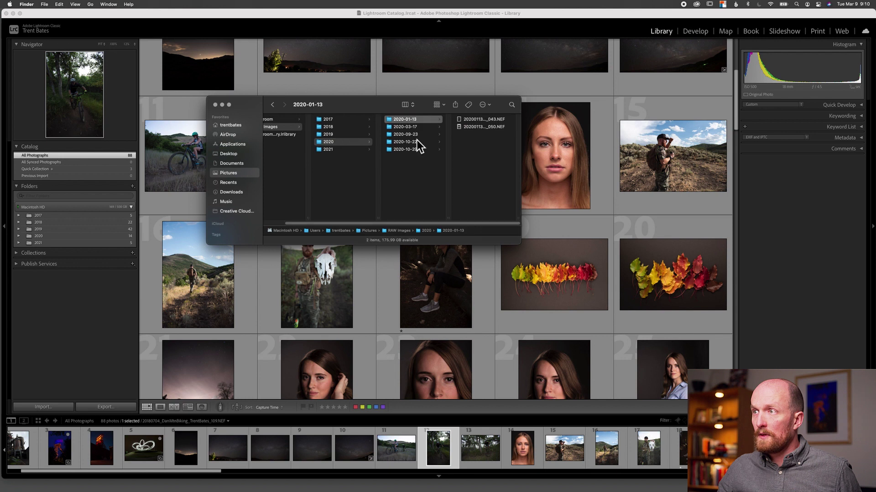
click(485, 120)
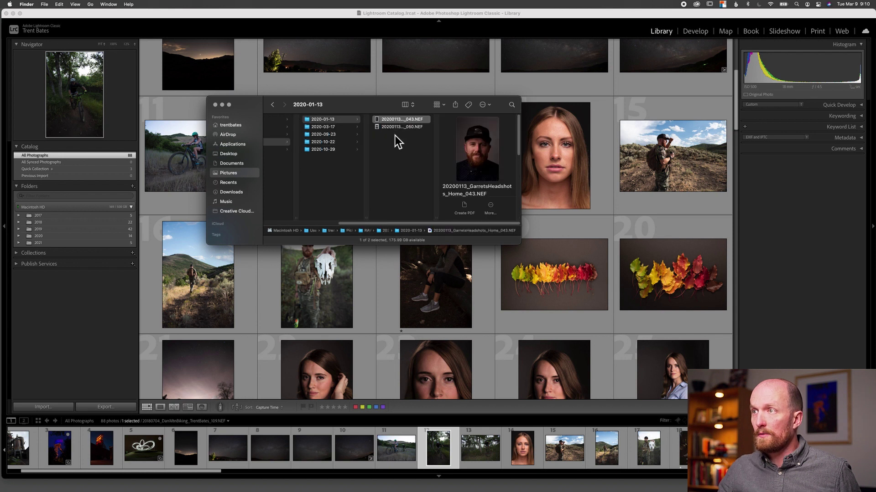
key(Down)
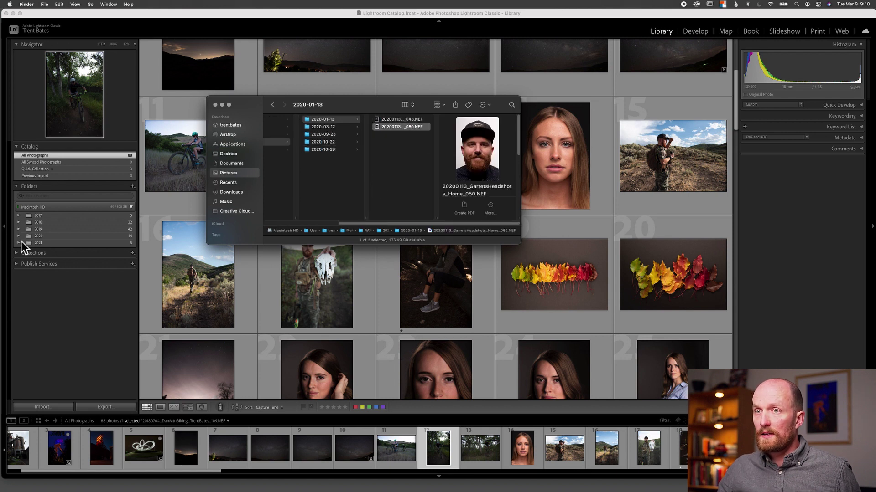
Return to Lightroom Classic and show the photos in the 2020-01-13 folder inside 2020
click(20, 237)
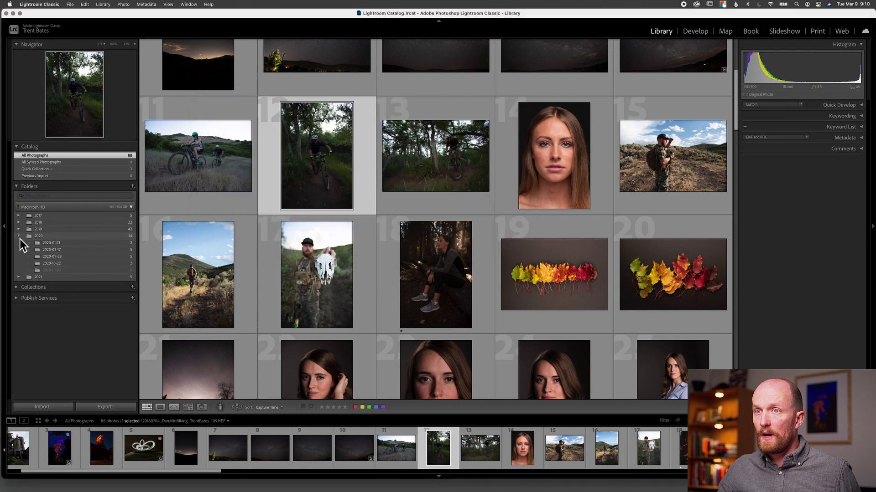
click(49, 245)
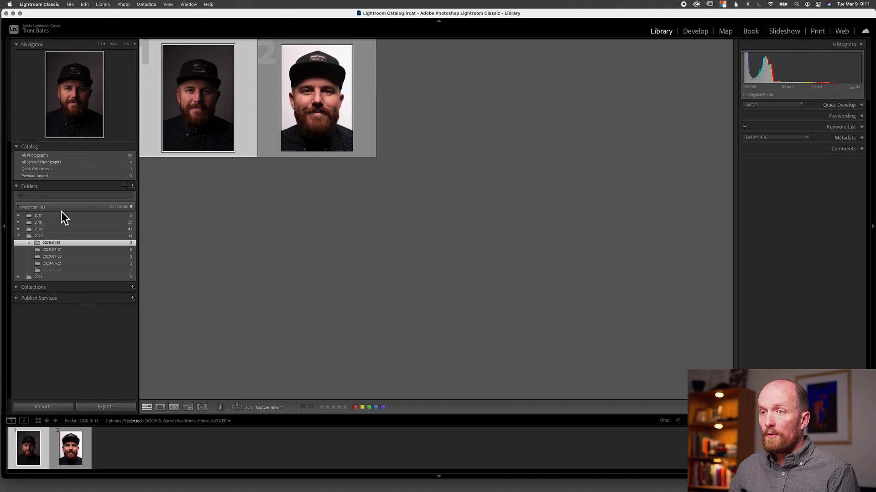
Examine the Macintosh HD volume entry, its info display options with Disk Space kept, and the folder filter
click(131, 208)
click(131, 208)
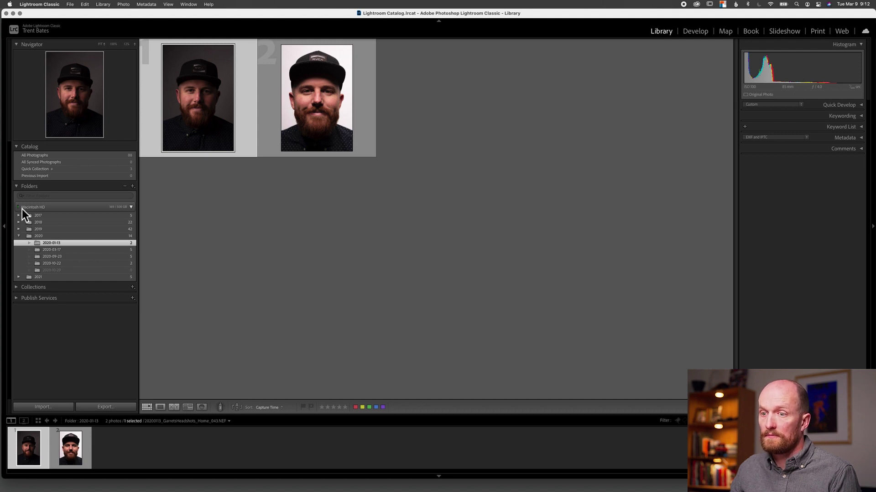
right_click(114, 210)
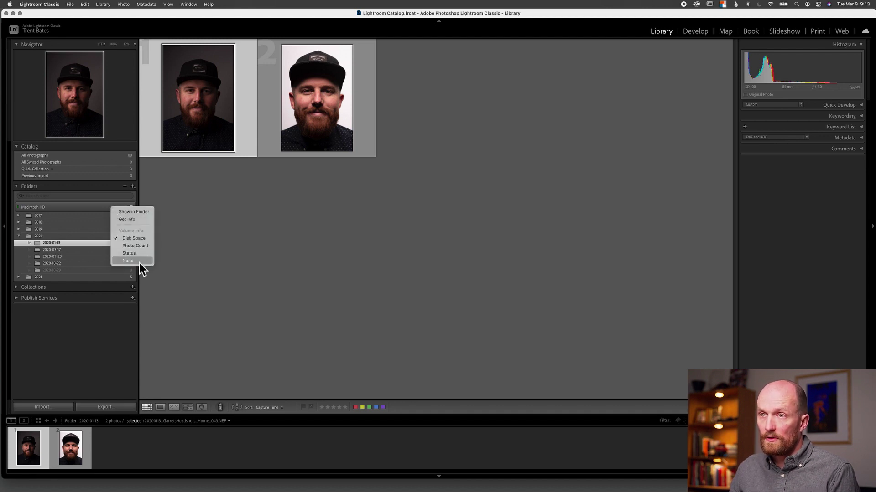
click(148, 241)
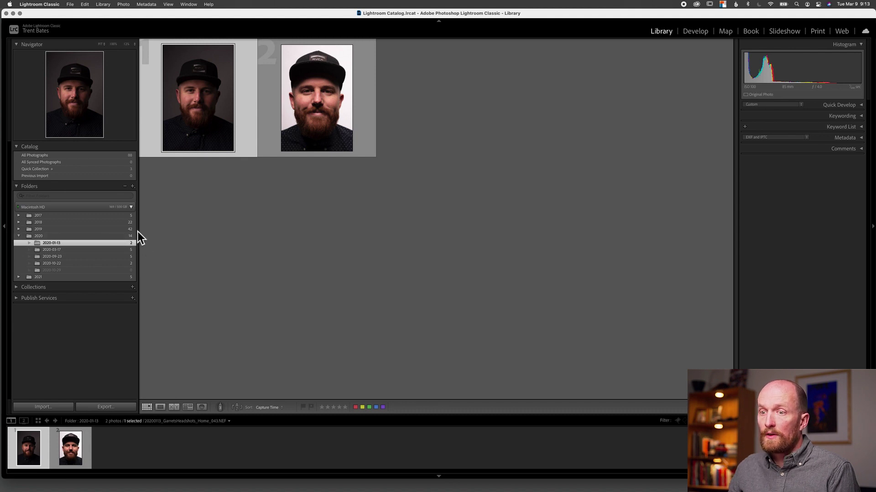
click(60, 197)
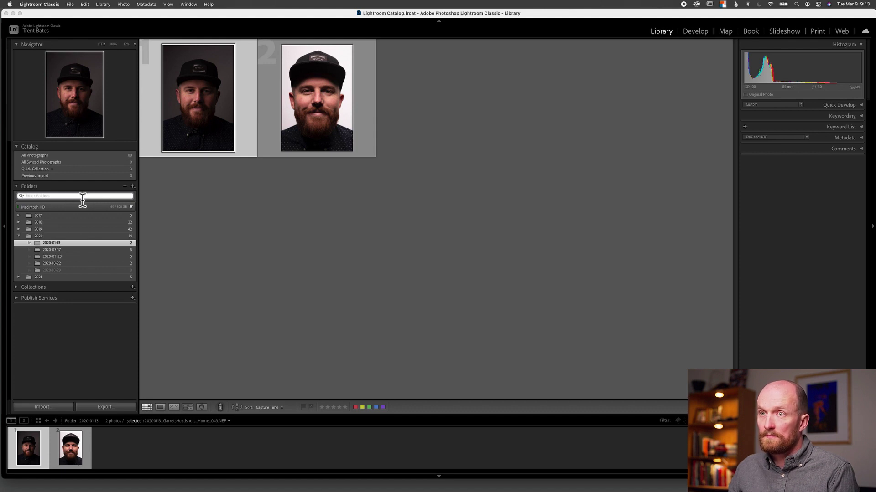
Create a subfolder named Test inside the 2020-01-13 folder without including the selected photo
click(133, 187)
click(155, 194)
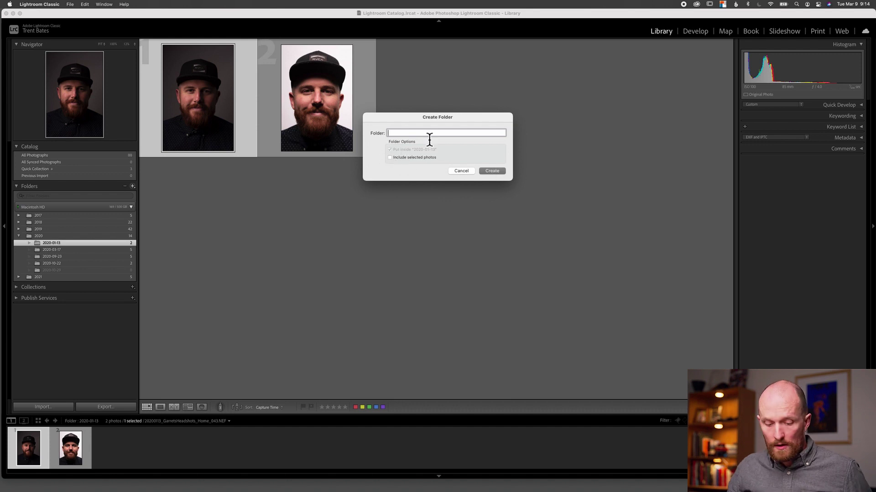
text(Test)
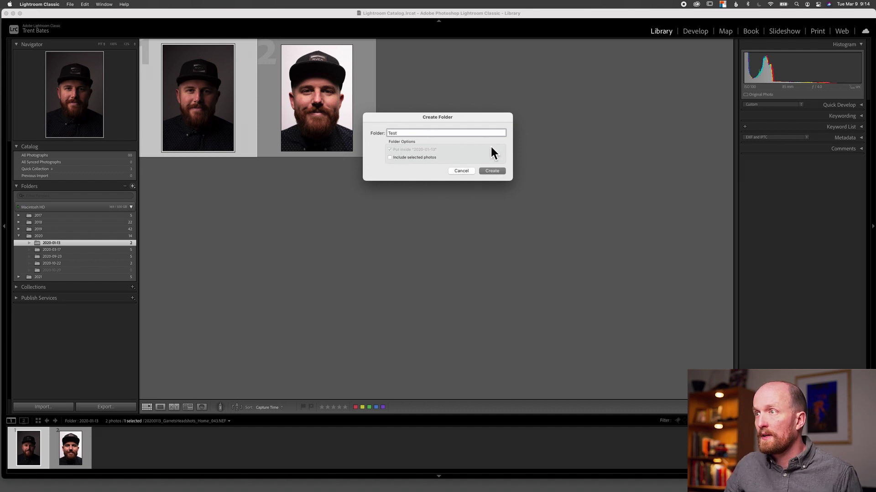
click(491, 173)
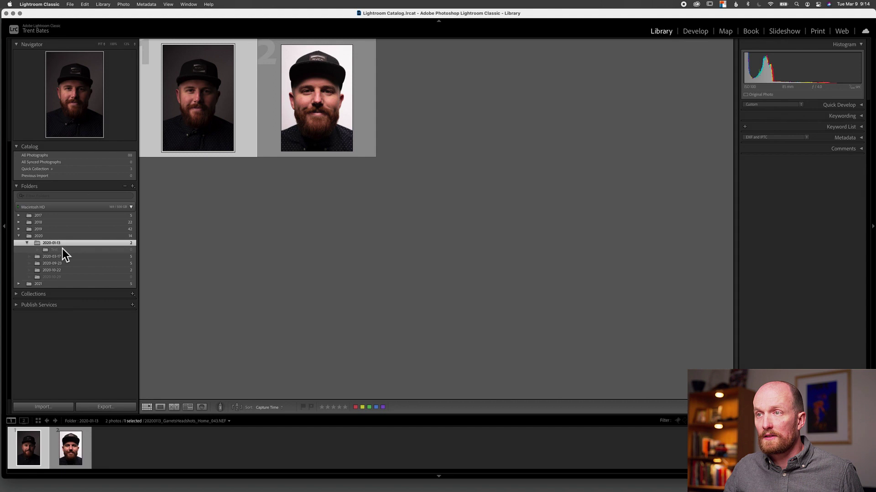
Switch to Finder and check for the Test subfolder inside 2020-01-13
key(super+Tab)
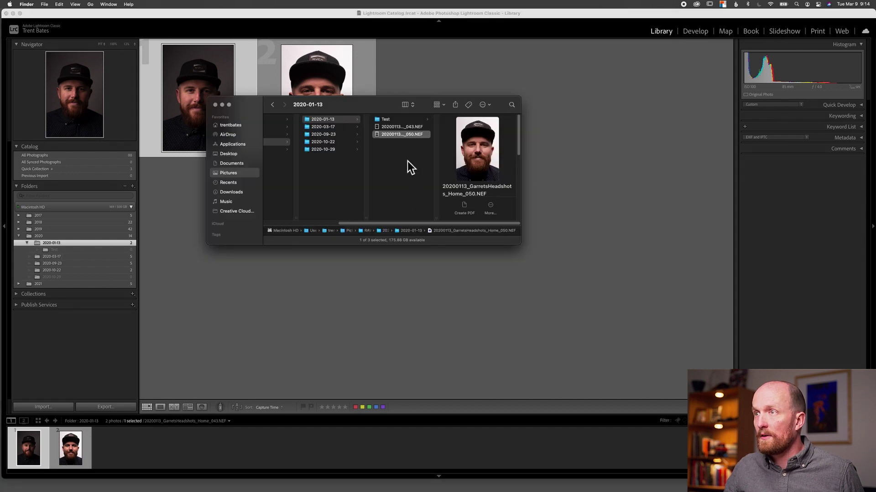
click(395, 119)
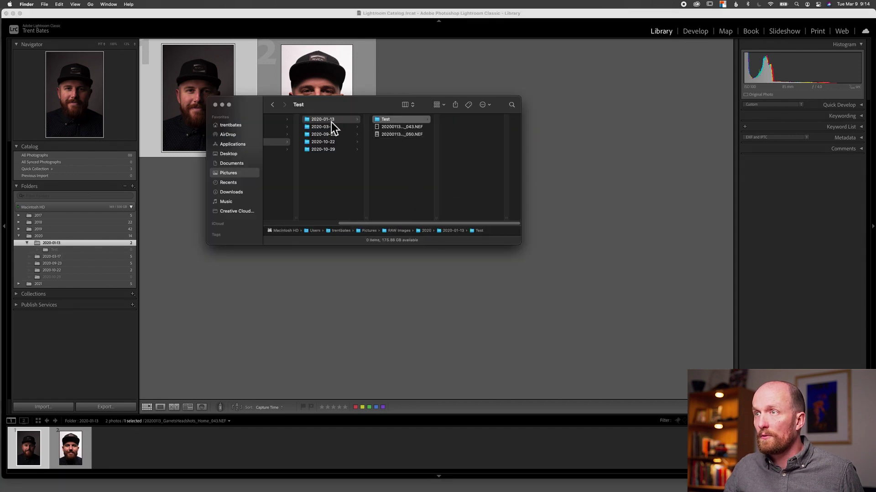
key(Left)
Return to Lightroom Classic, remove the Test subfolder from 2020-01-13, and check the folder's contents in Finder
click(269, 314)
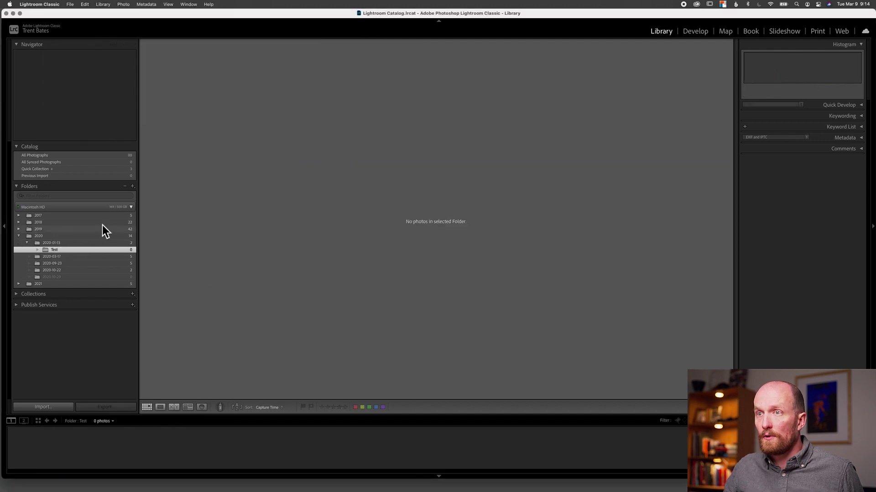
click(126, 187)
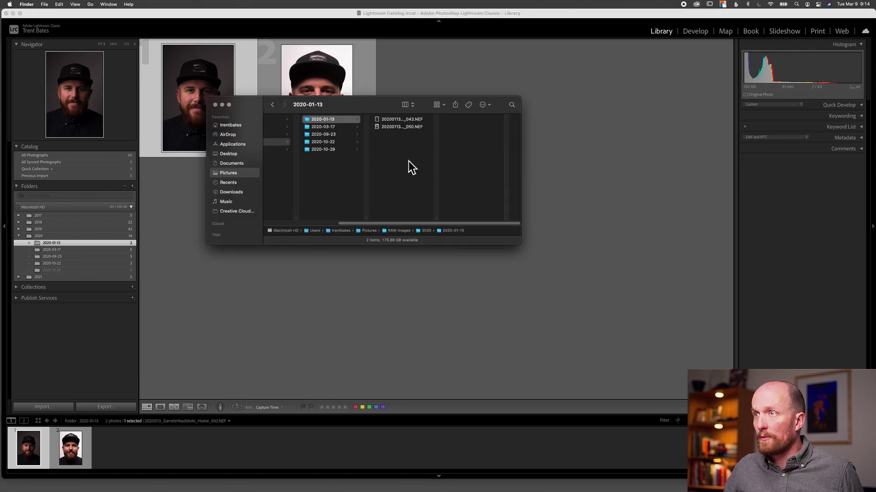
key(super+Tab)
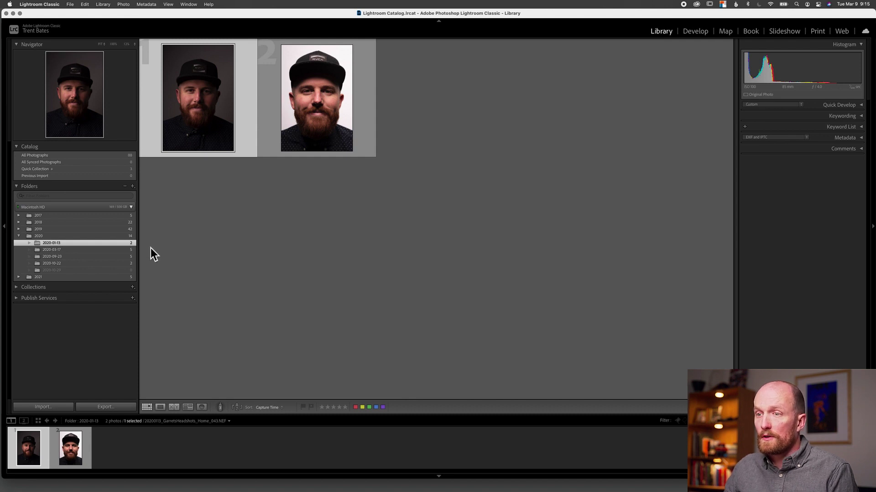
Add a red color label to the 2020 folder
right_click(93, 238)
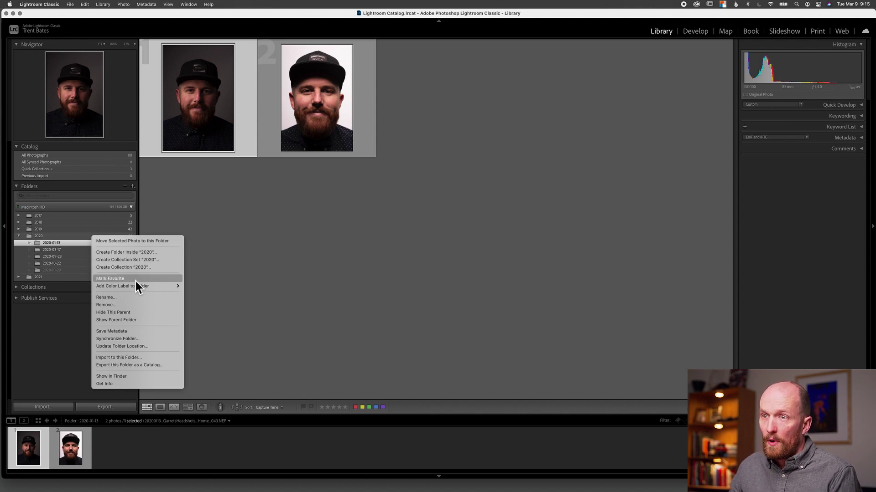
mouse_move(144, 288)
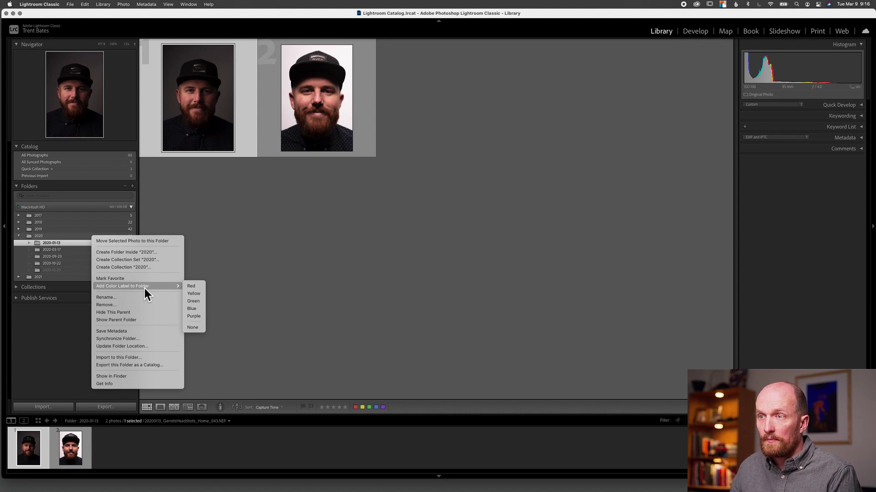
click(196, 288)
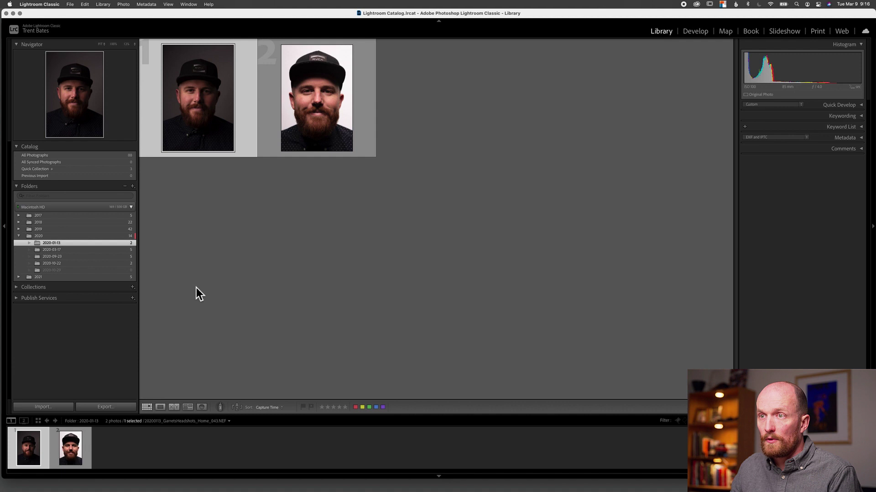
Add a green color label to the 2018 folder
right_click(53, 224)
mouse_move(131, 271)
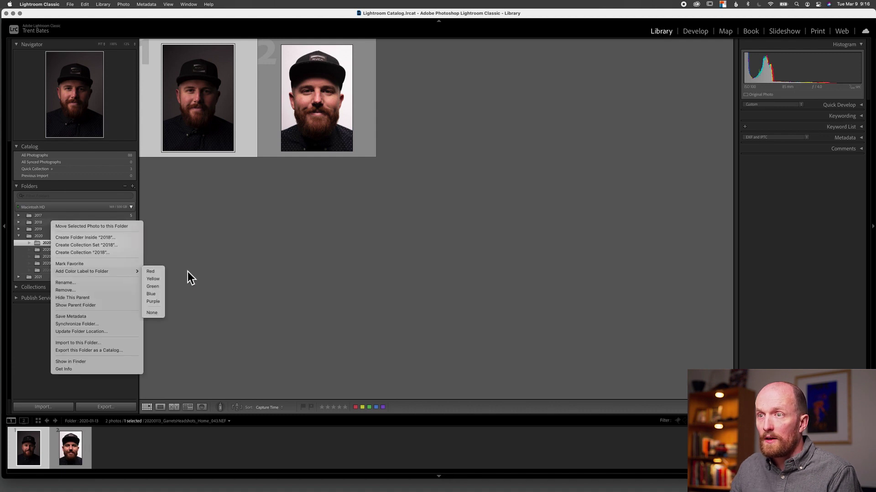
click(162, 287)
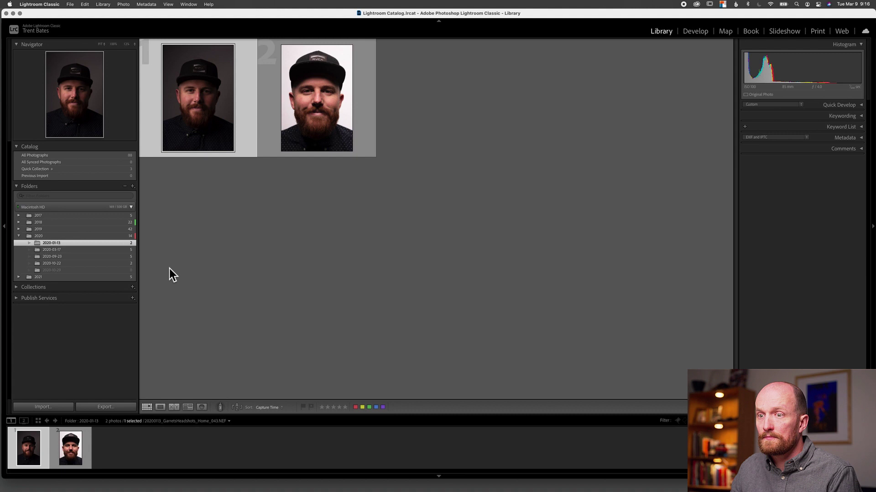
right_click(80, 245)
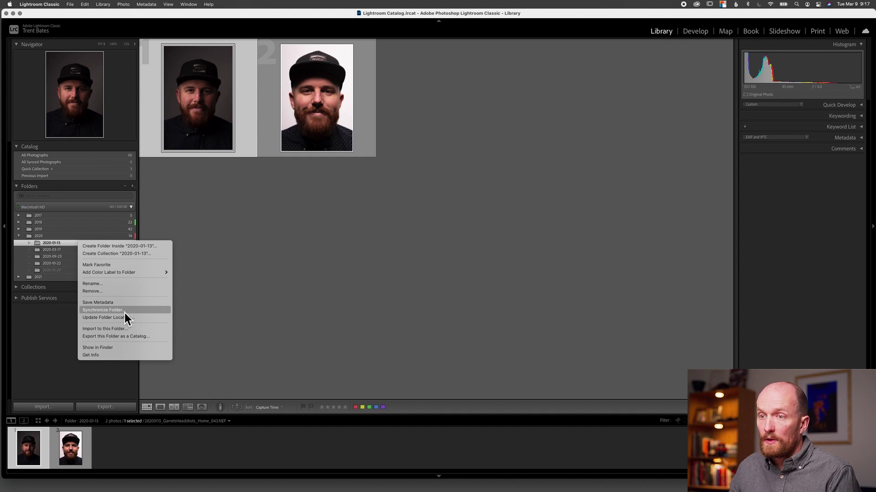
click(207, 290)
Show the empty 2020-10-29 folder, then switch to Finder and add Product Demo-013.nef to that folder on disk
click(73, 270)
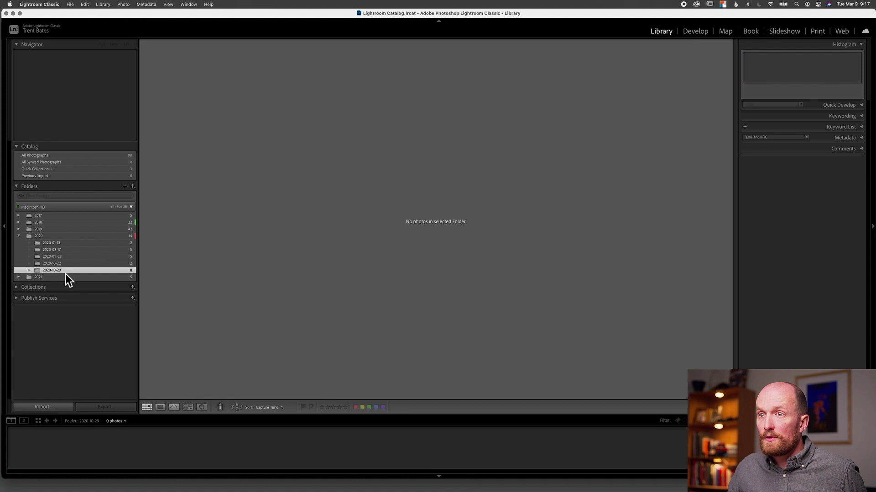
key(super+Tab)
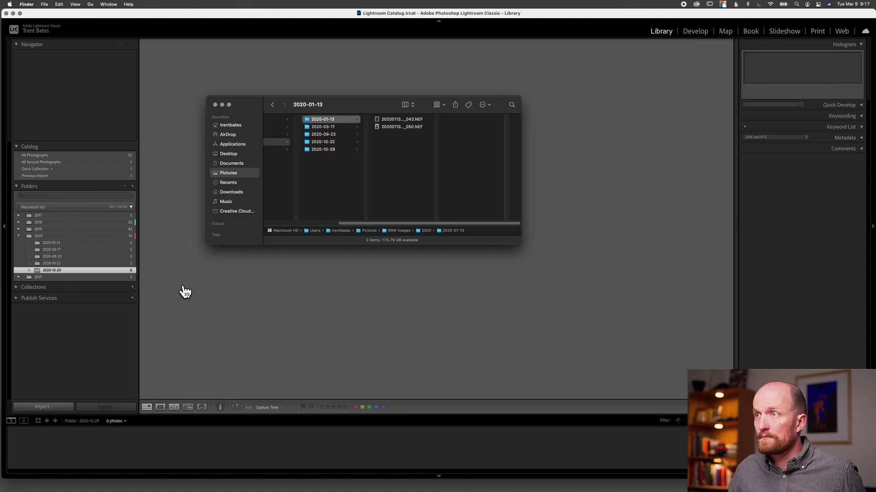
click(339, 150)
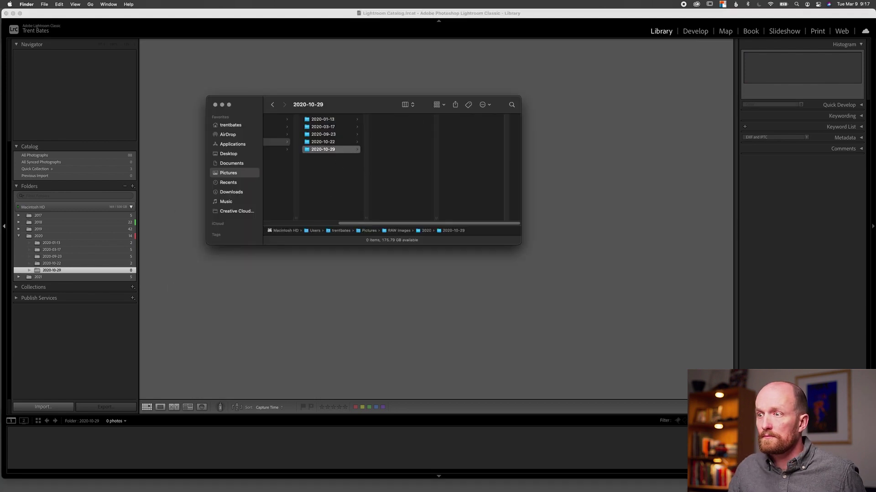
drag(105, 187, 412, 163)
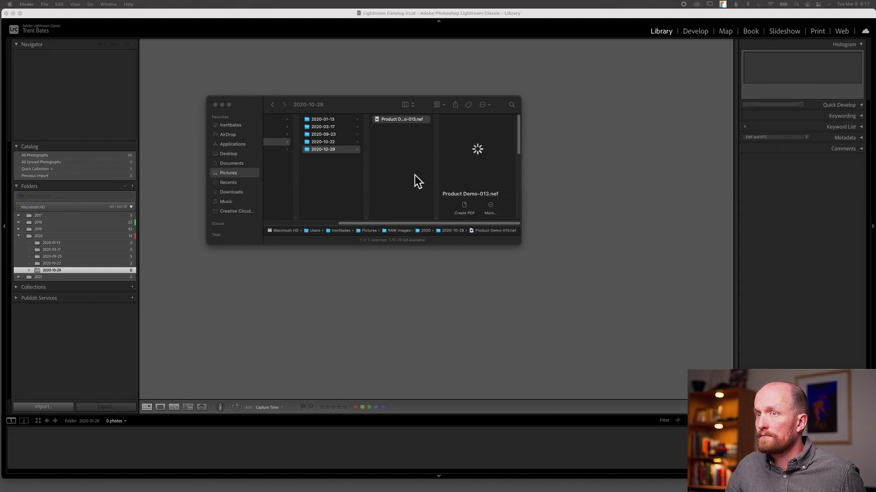
Return to Lightroom Classic and synchronize the 2020-10-29 folder, importing new photos and scanning for metadata updates
click(145, 277)
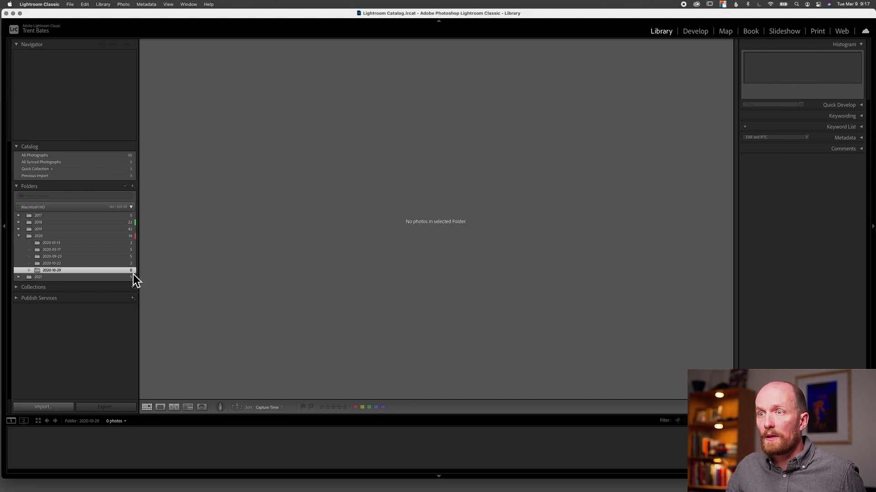
right_click(81, 272)
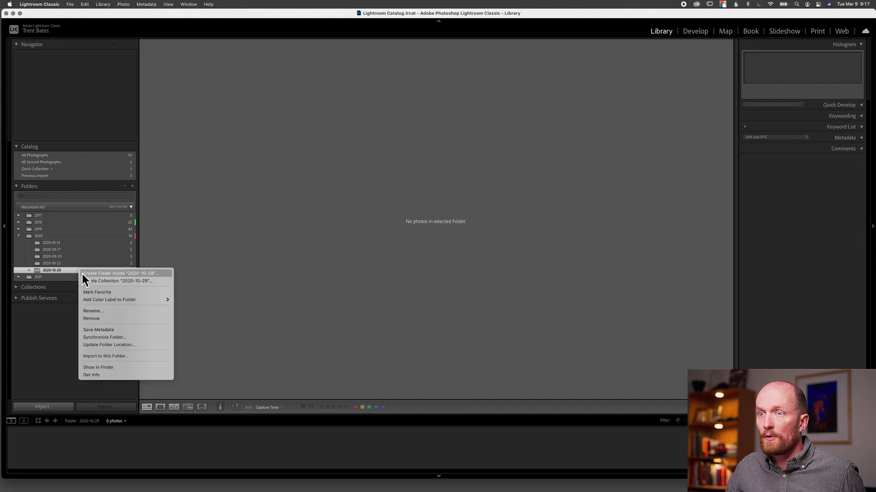
click(119, 339)
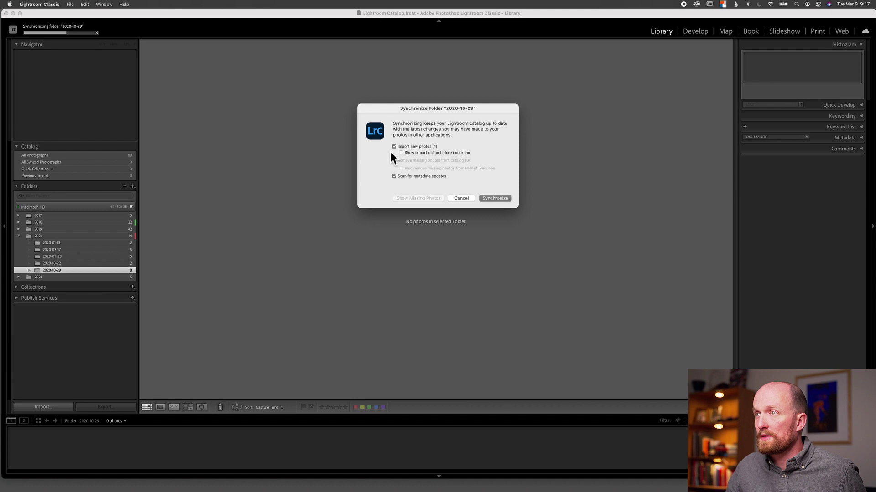
click(494, 199)
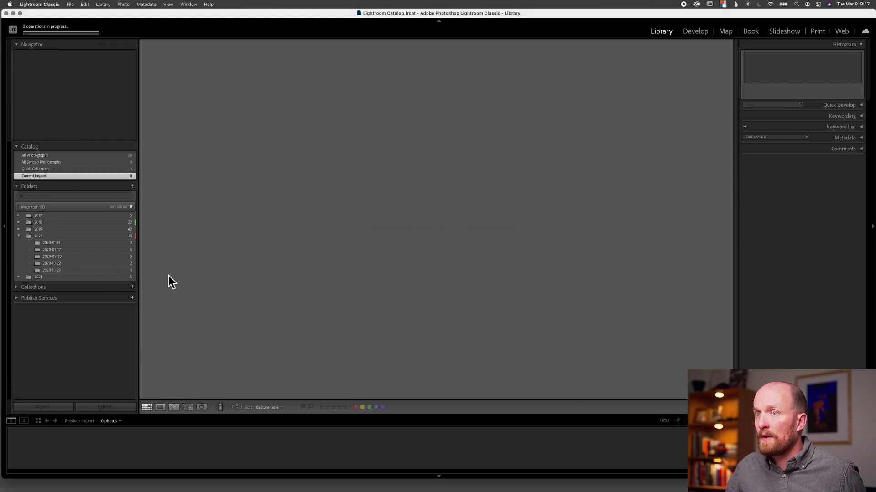
Open the synchronized 2020-10-29 folder and reveal its Product Demo-013.nef photo in Finder, then return to Lightroom Classic
click(92, 271)
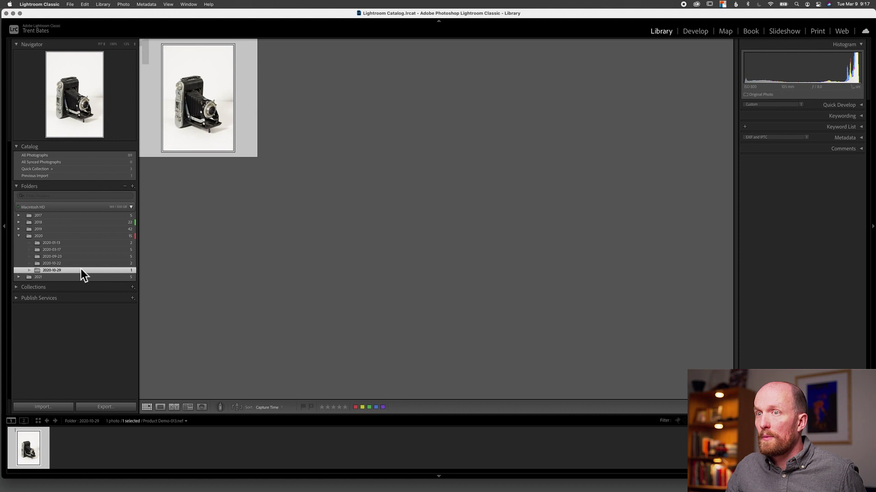
key(super+r)
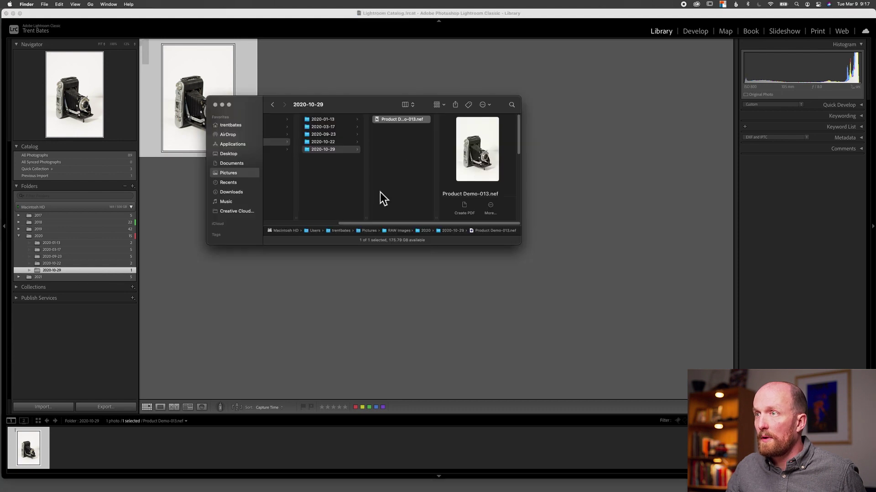
click(248, 278)
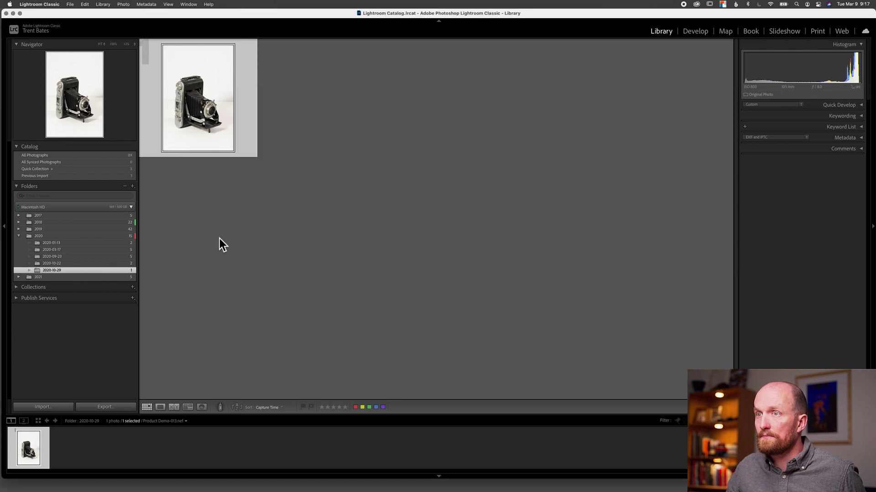
Show the 2017 folder in Finder to view its location on disk
right_click(75, 272)
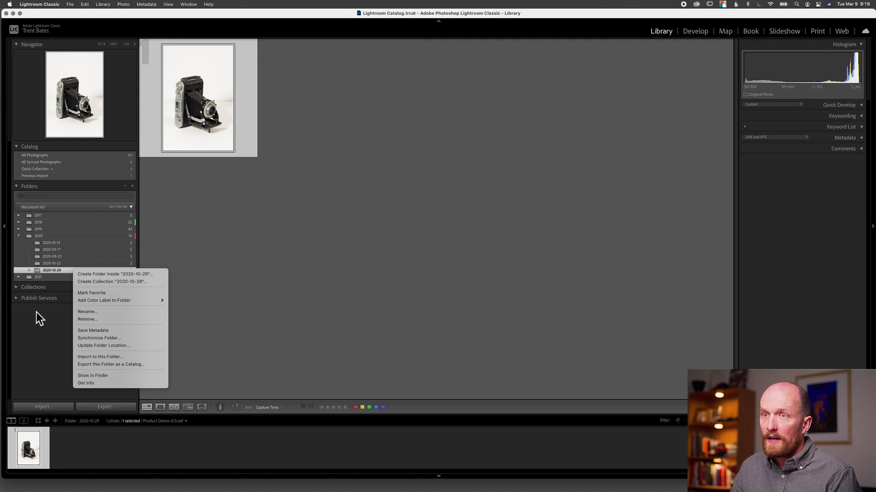
click(61, 217)
right_click(61, 217)
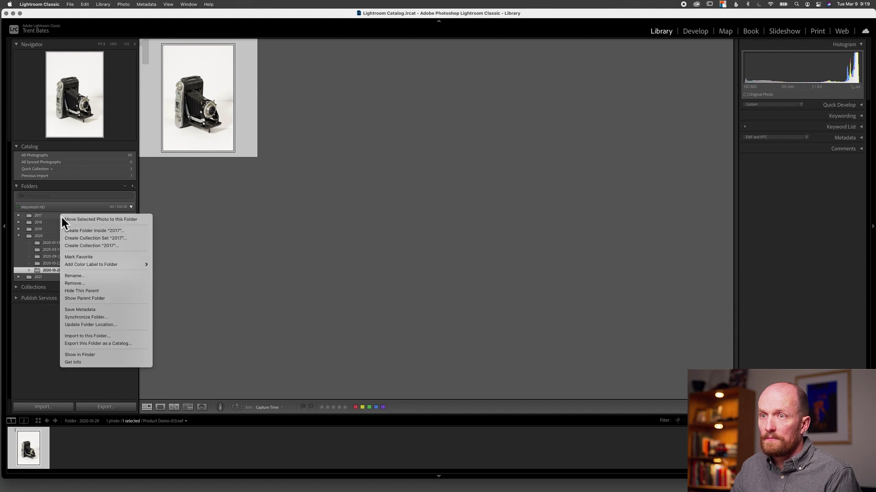
click(115, 356)
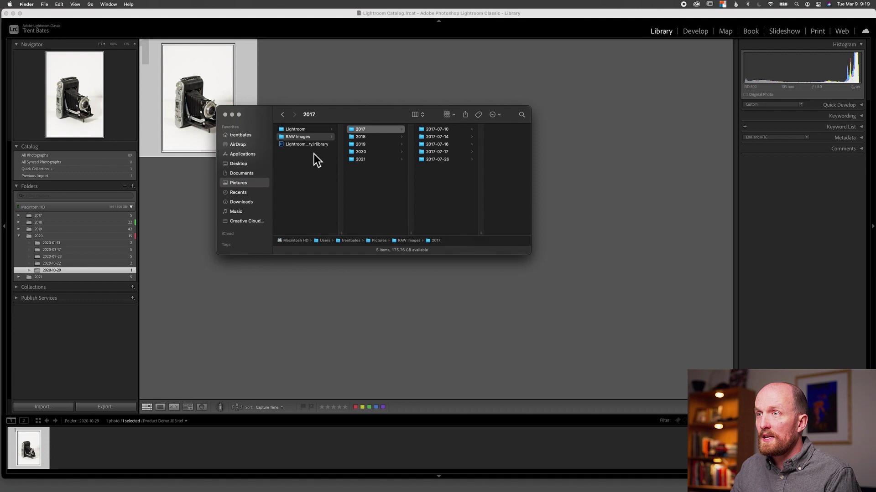